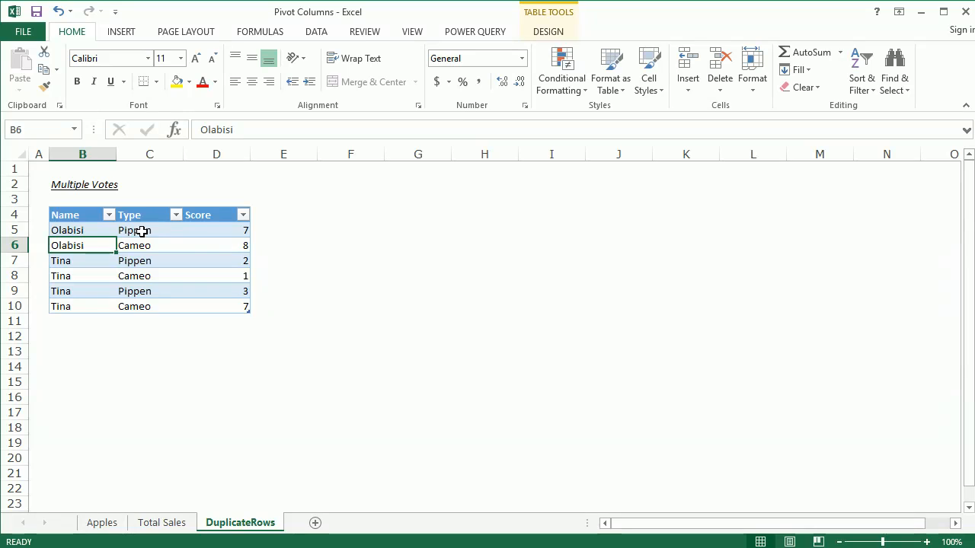
Examine the Multiple Votes table for people who voted more than once on the same type, comparing their names, types and scores
{"action": "left_click", "coordinate": [142, 231]}
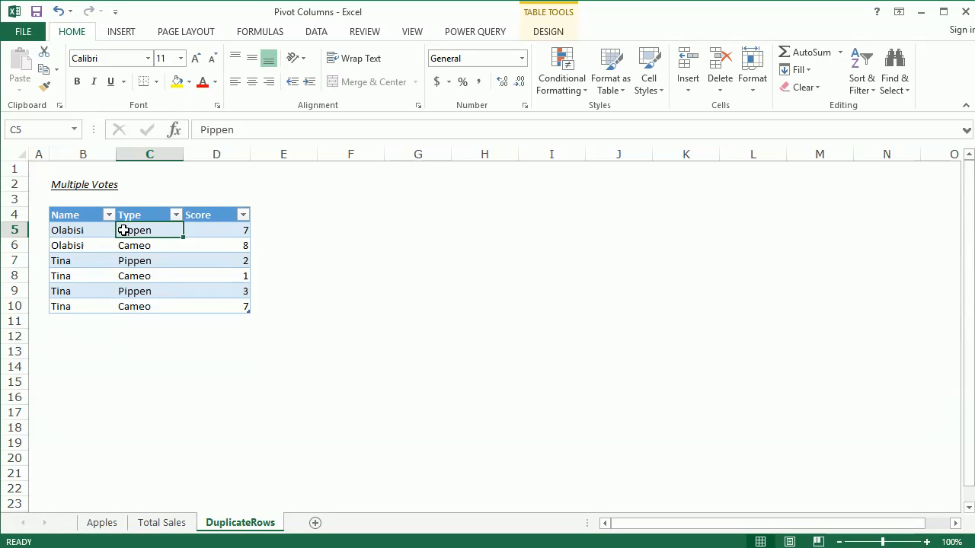
{"action": "left_click", "coordinate": [215, 230]}
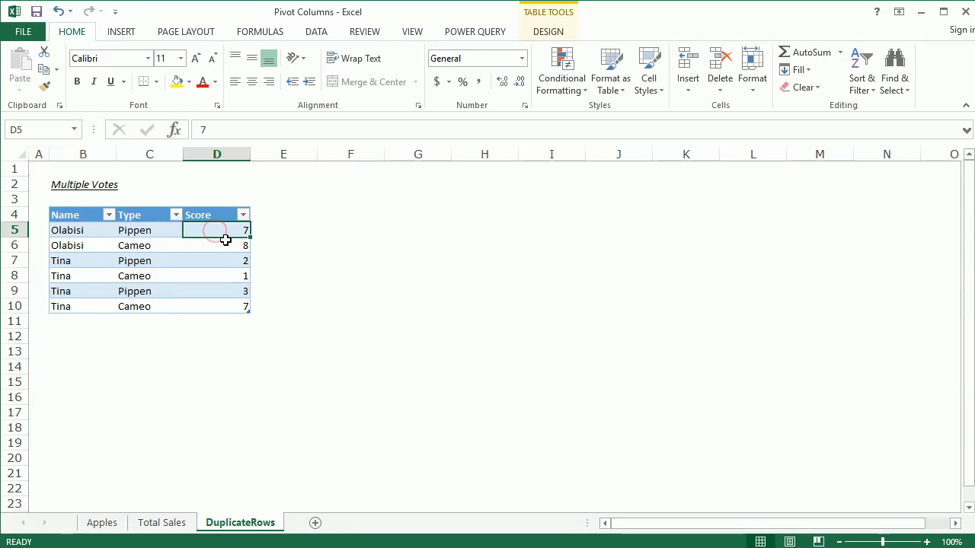
{"action": "left_click", "coordinate": [222, 243]}
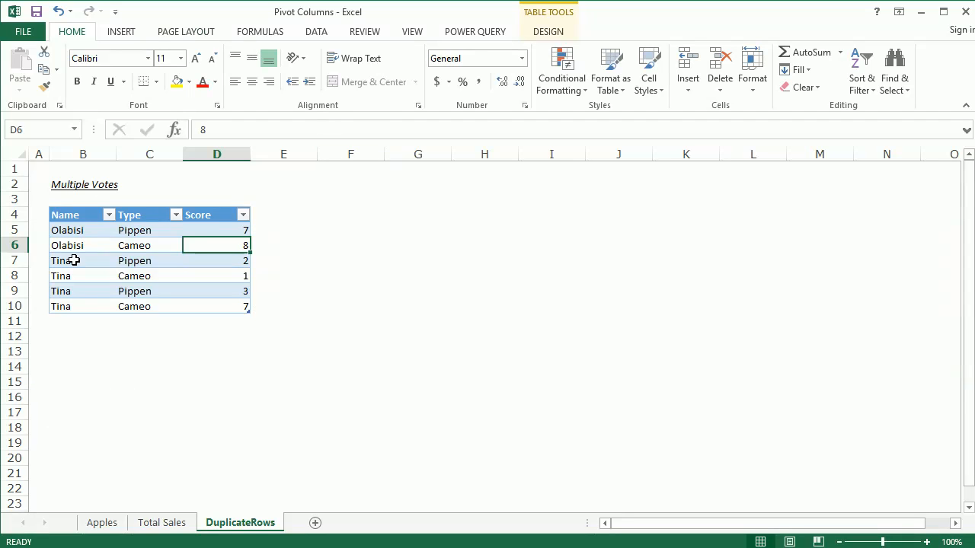
{"action": "mouse_move", "coordinate": [74, 260]}
{"action": "left_mouse_down"}
{"action": "mouse_move", "coordinate": [66, 259]}
{"action": "mouse_move", "coordinate": [70, 276]}
{"action": "left_mouse_up"}
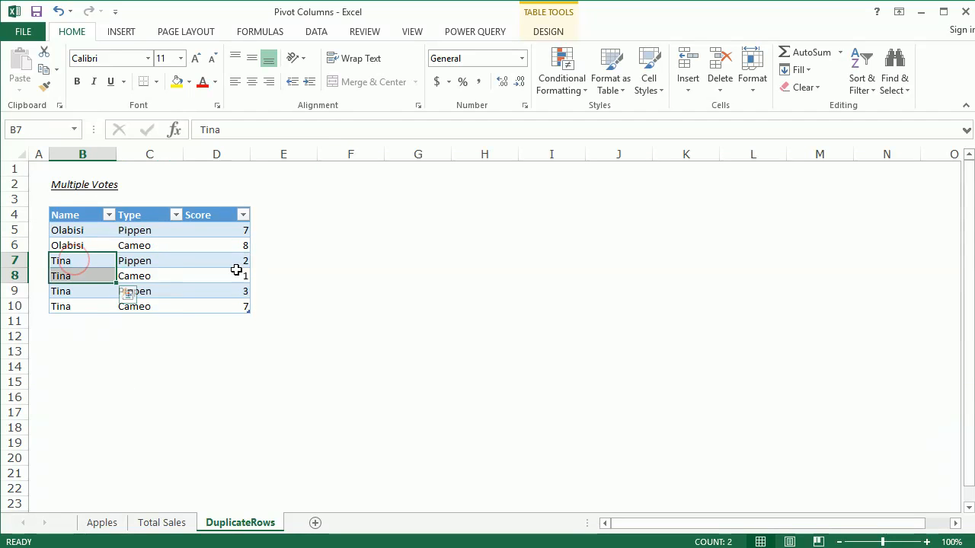
{"action": "left_click", "coordinate": [270, 270]}
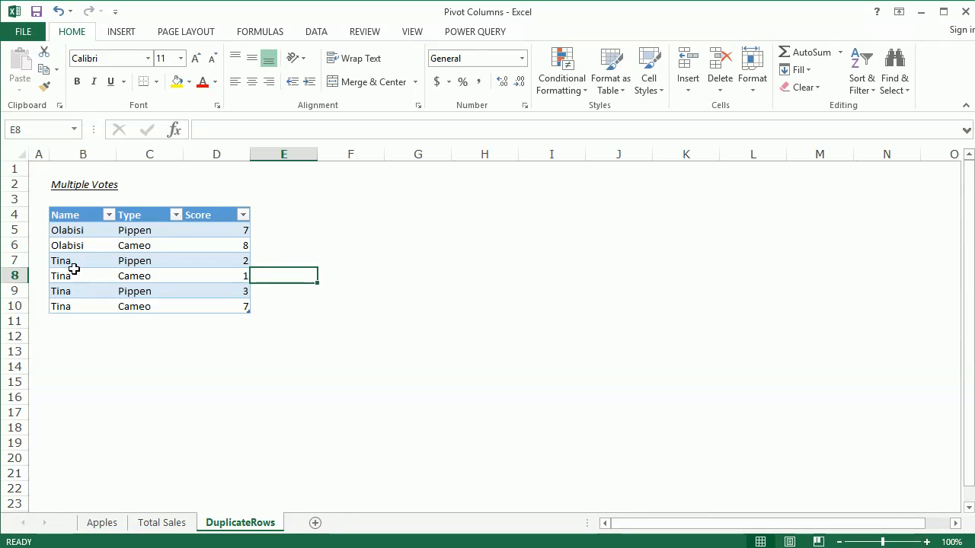
{"action": "left_click_drag", "start_coordinate": [65, 262], "coordinate": [69, 300]}
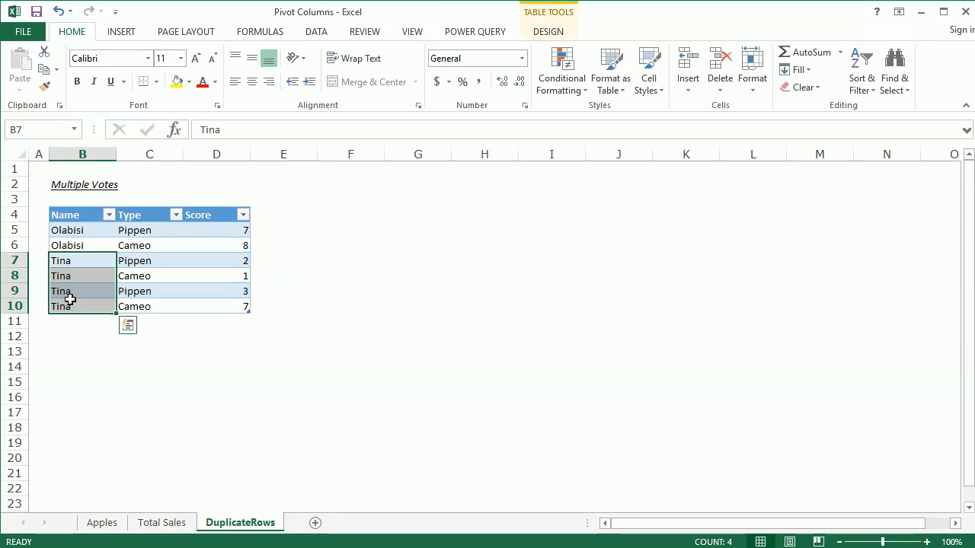
{"action": "left_click", "coordinate": [205, 270]}
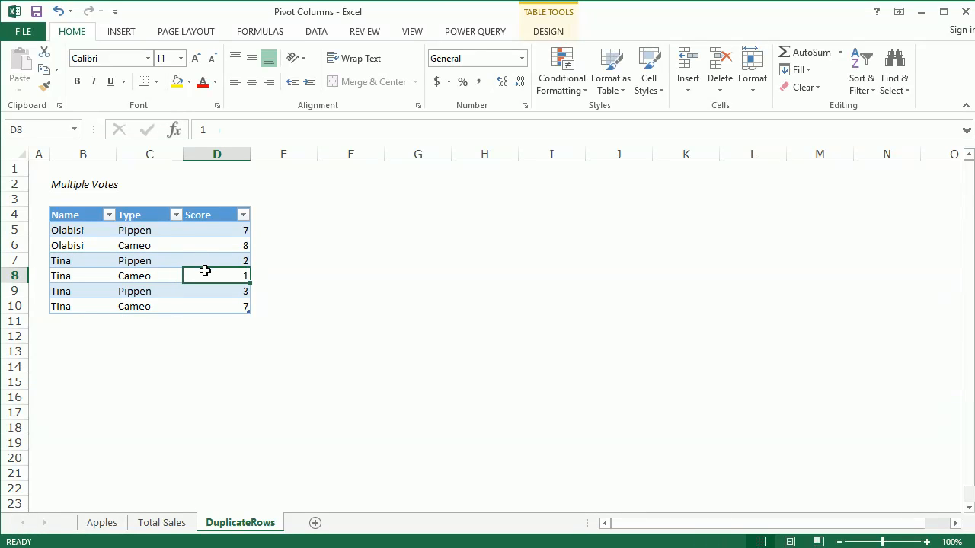
{"action": "left_click", "coordinate": [212, 260]}
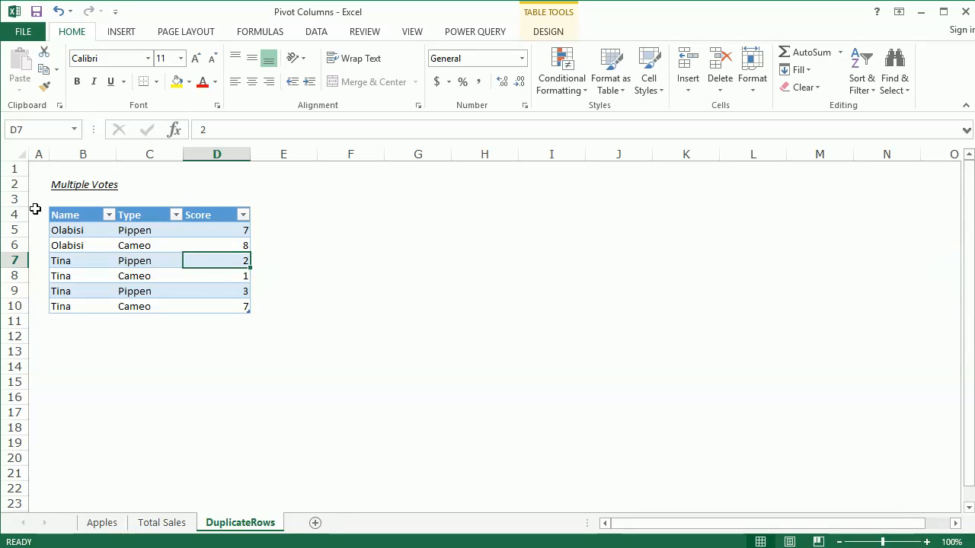
Sort the Multiple Votes table A to Z by Type and then A to Z by Name so repeated votes sit together
{"action": "left_click", "coordinate": [91, 229]}
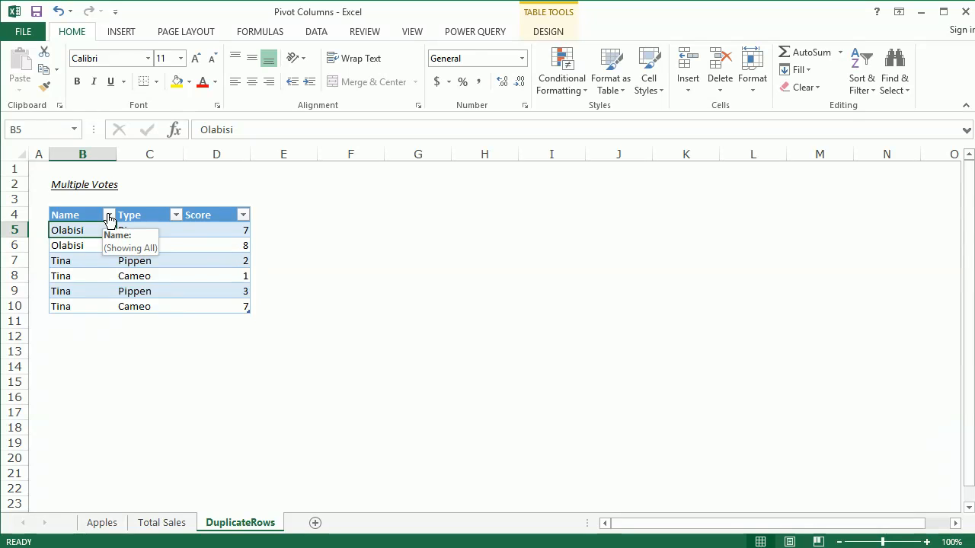
{"action": "left_click", "coordinate": [109, 215]}
{"action": "left_click", "coordinate": [97, 230]}
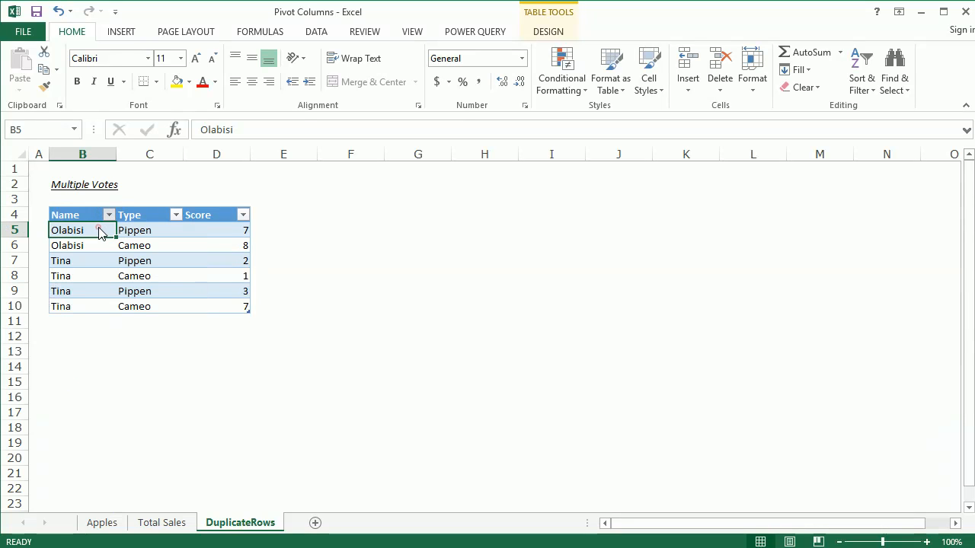
{"action": "left_click", "coordinate": [176, 216]}
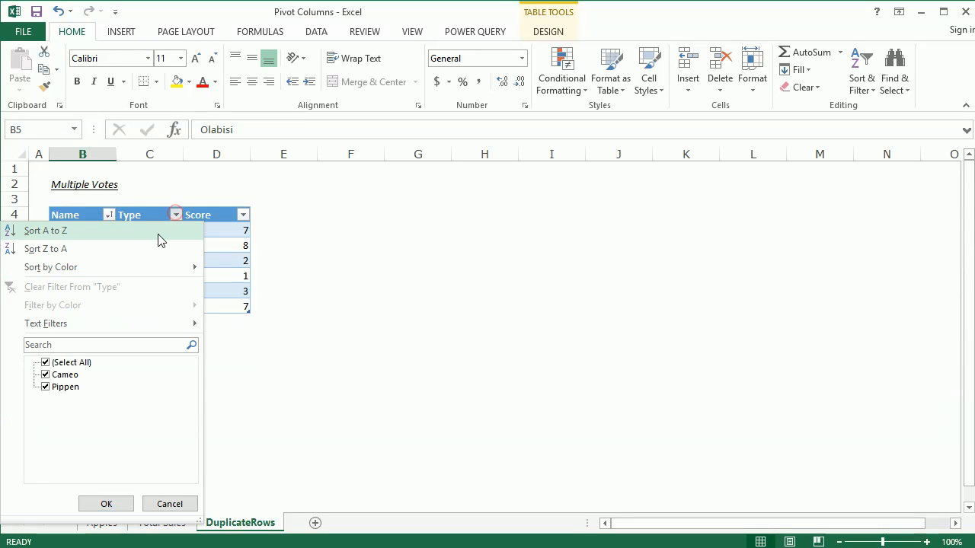
{"action": "left_click", "coordinate": [159, 232]}
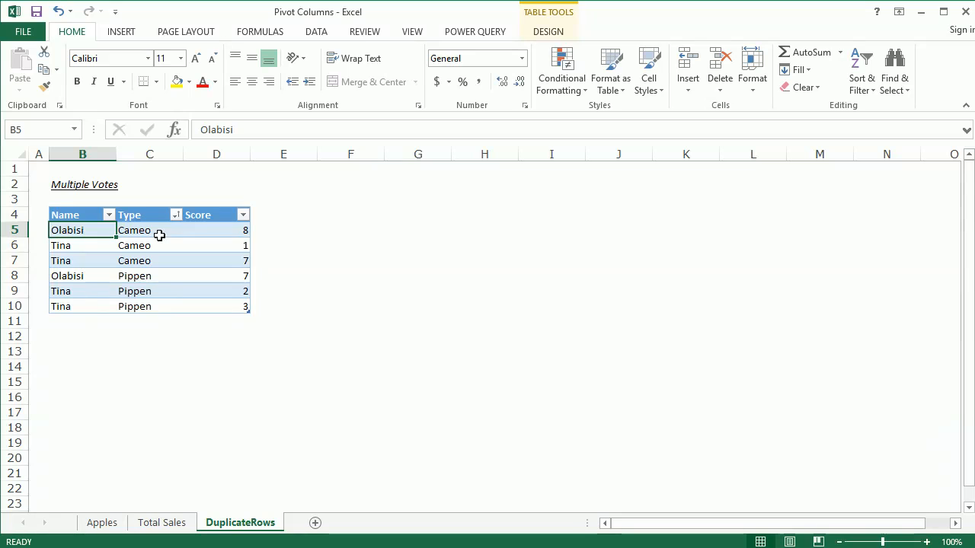
{"action": "left_click", "coordinate": [109, 215]}
{"action": "left_click", "coordinate": [109, 238]}
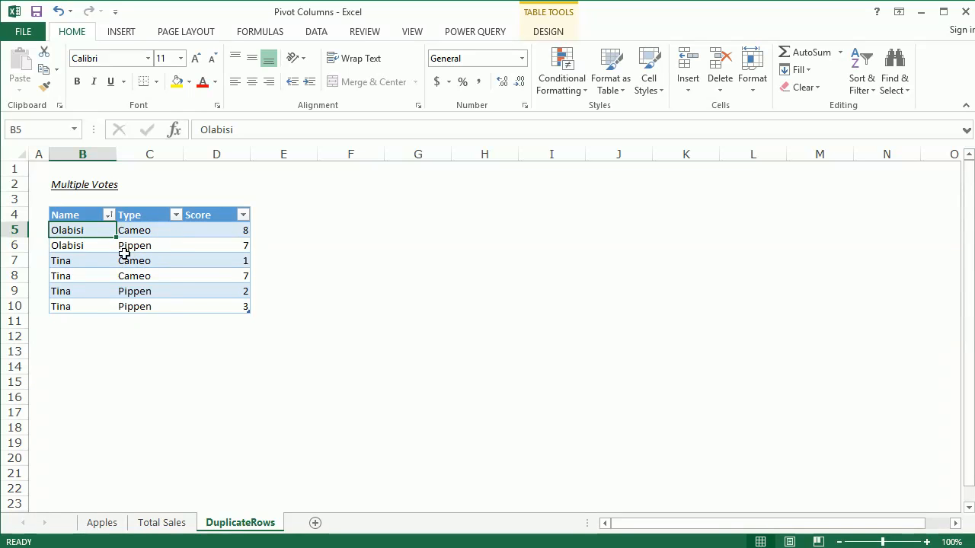
Check the repeated Cameo and Pippen rows, then load the Multiple Votes table into a Power Query query
{"action": "left_click_drag", "start_coordinate": [129, 259], "coordinate": [145, 275]}
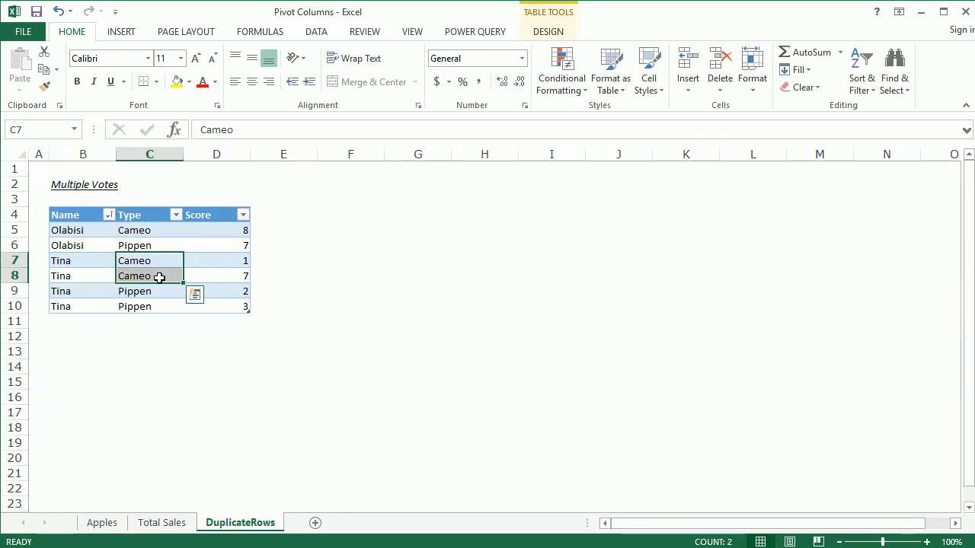
{"action": "left_click_drag", "start_coordinate": [154, 292], "coordinate": [154, 304]}
{"action": "left_click", "coordinate": [155, 264]}
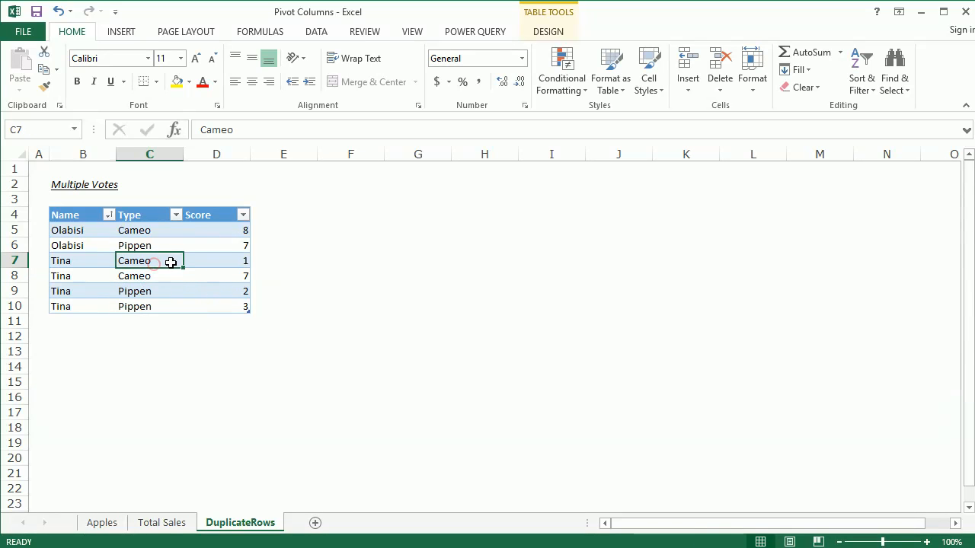
{"action": "left_click", "coordinate": [483, 28]}
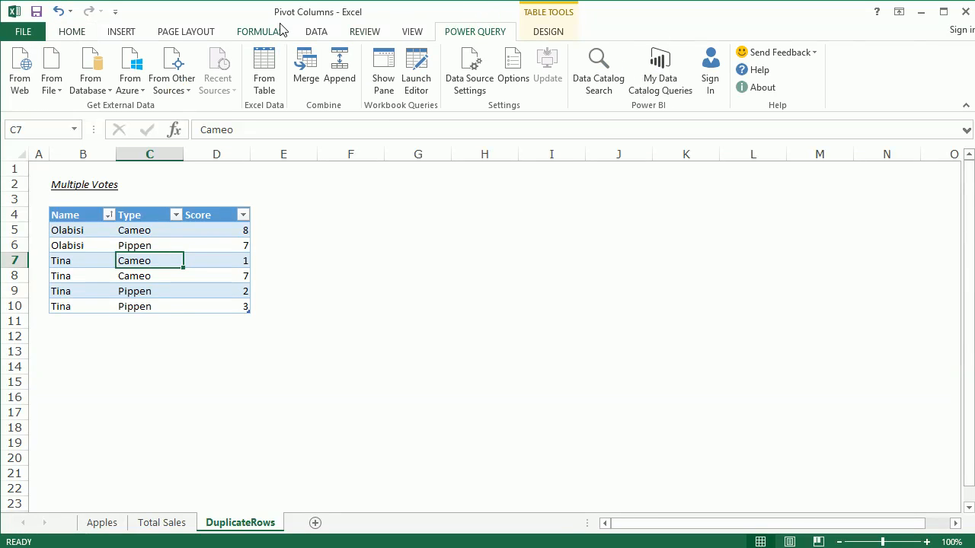
{"action": "left_click", "coordinate": [276, 70]}
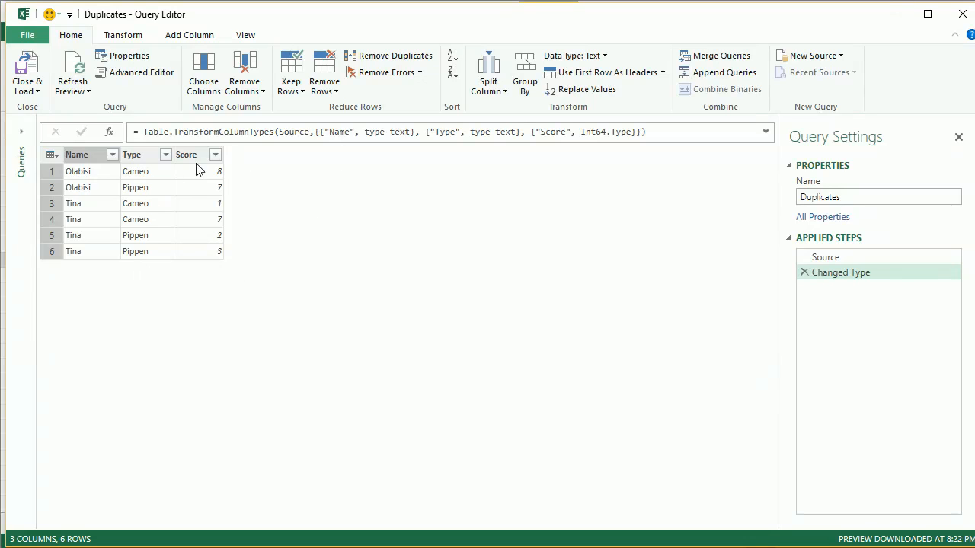
Pivot the Type column of the Duplicates query, using Score as the values column
{"action": "left_click", "coordinate": [139, 153]}
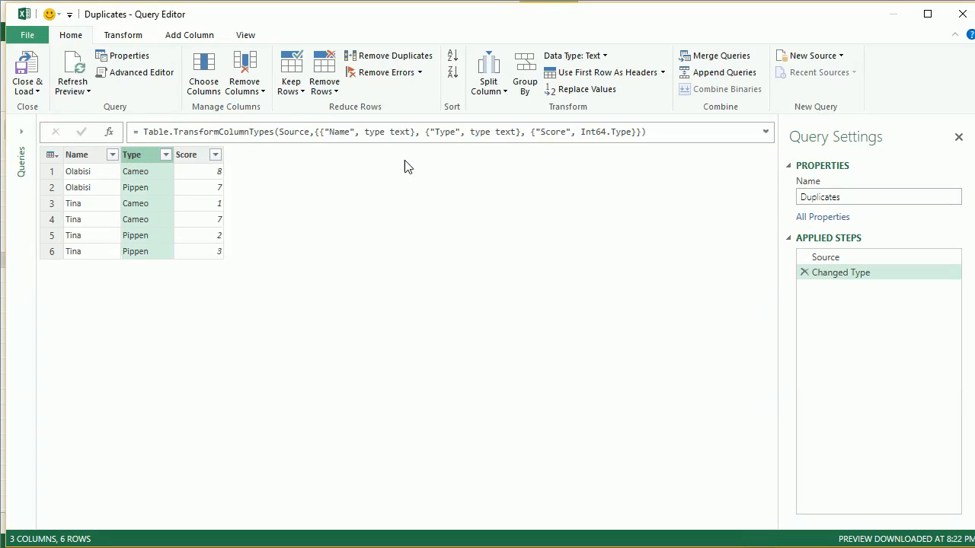
{"action": "left_click", "coordinate": [126, 36]}
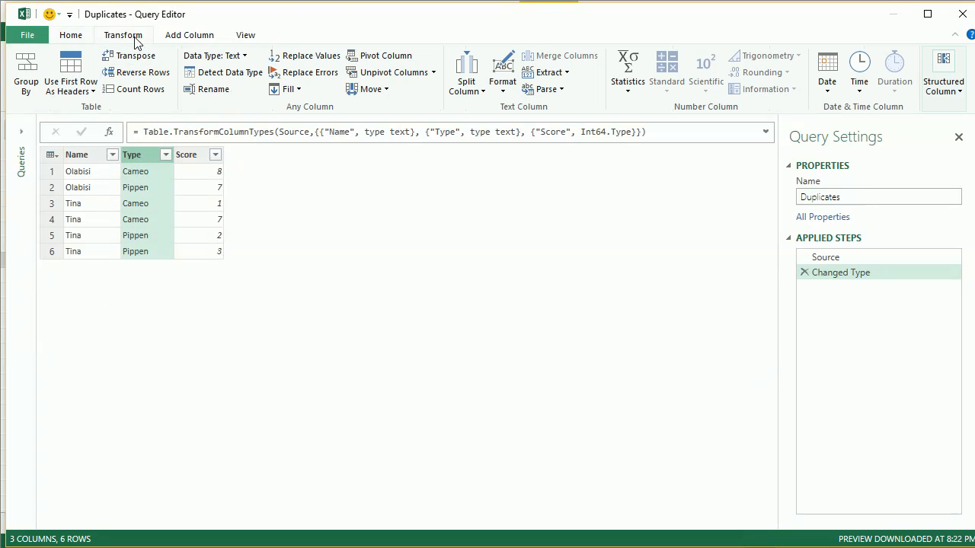
{"action": "left_click", "coordinate": [390, 57]}
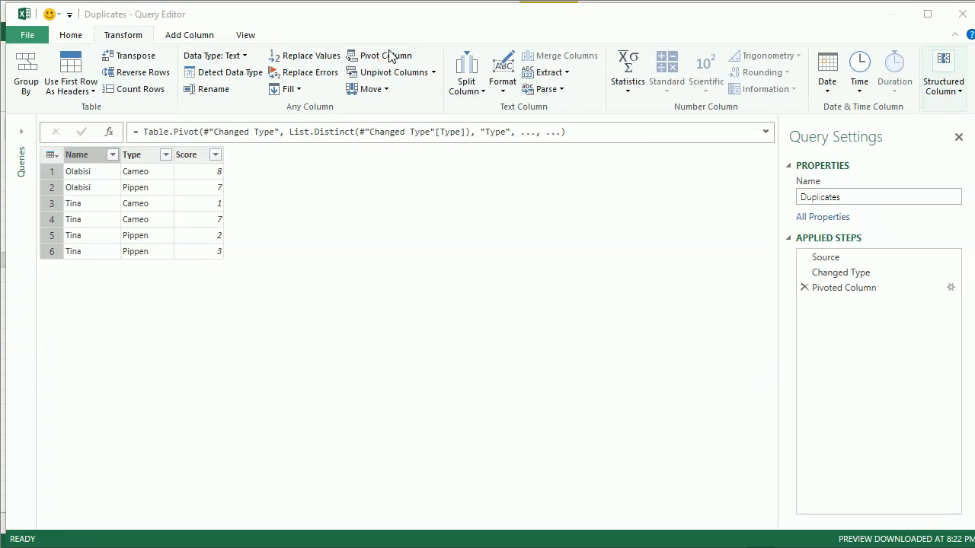
{"action": "left_click_drag", "start_coordinate": [326, 180], "coordinate": [384, 242]}
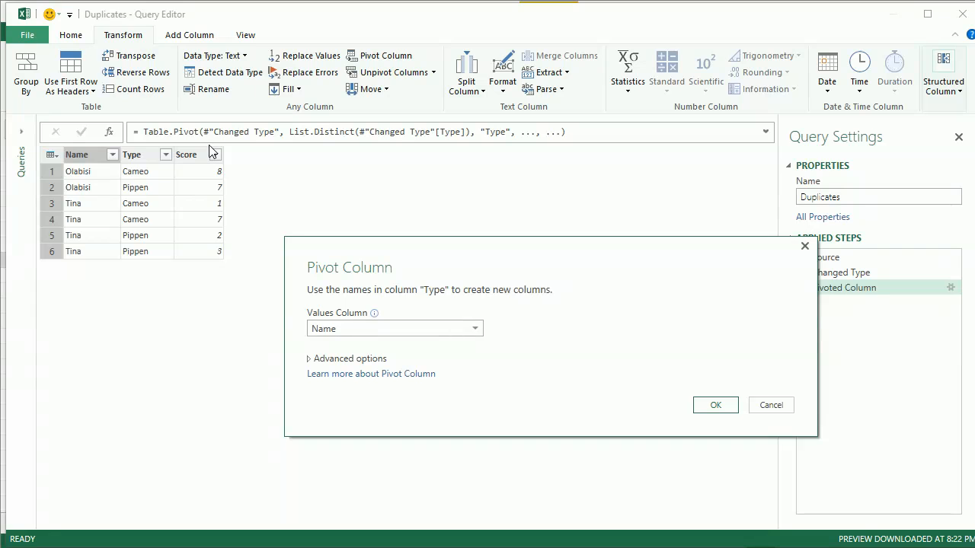
{"action": "left_click", "coordinate": [404, 333]}
{"action": "left_click", "coordinate": [406, 358]}
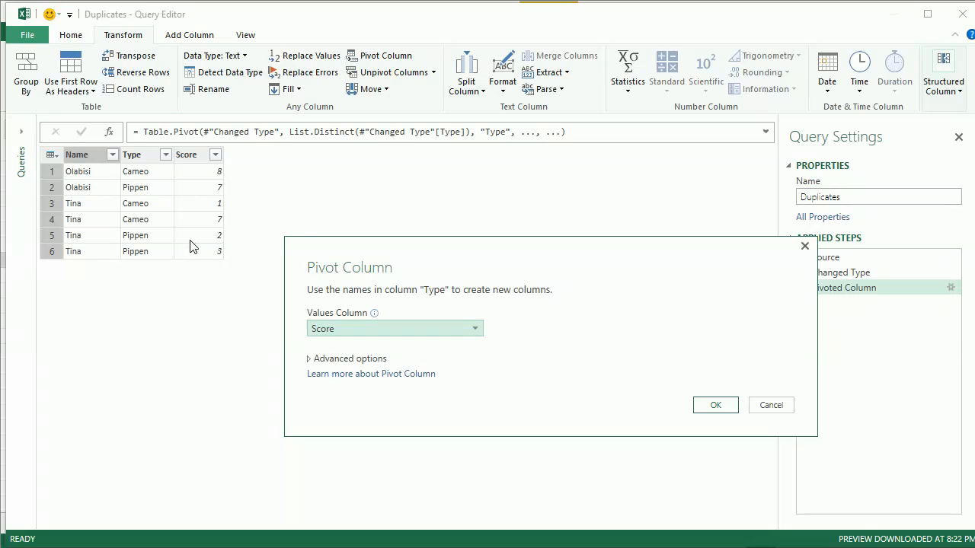
{"action": "left_click", "coordinate": [716, 405]}
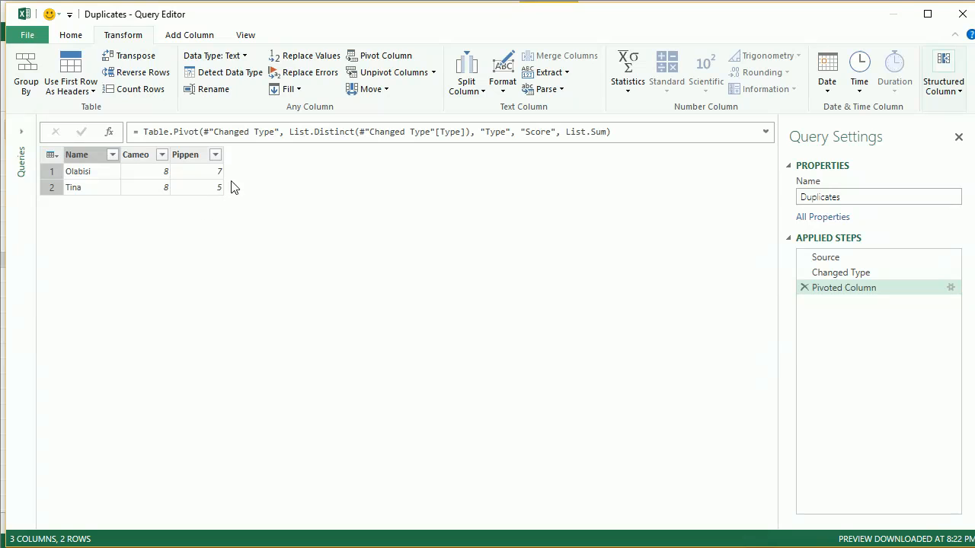
Edit the Pivoted Column step so that the Score values are aggregated with Average
{"action": "left_click", "coordinate": [951, 288]}
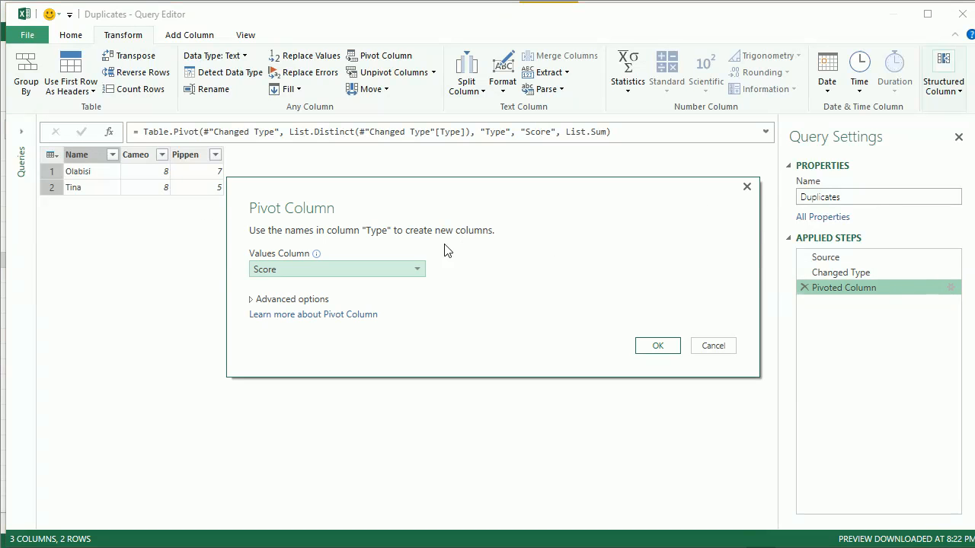
{"action": "left_click", "coordinate": [293, 299]}
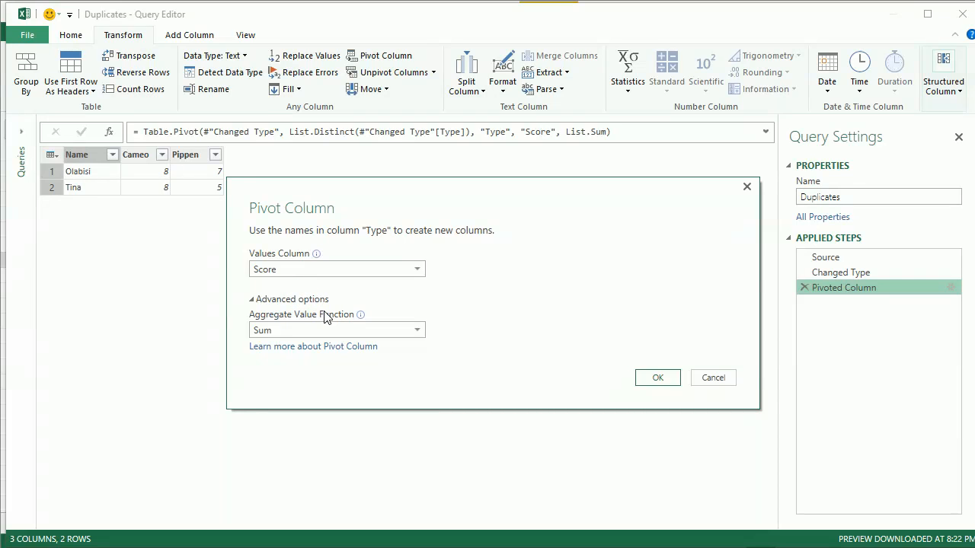
{"action": "left_click", "coordinate": [352, 329]}
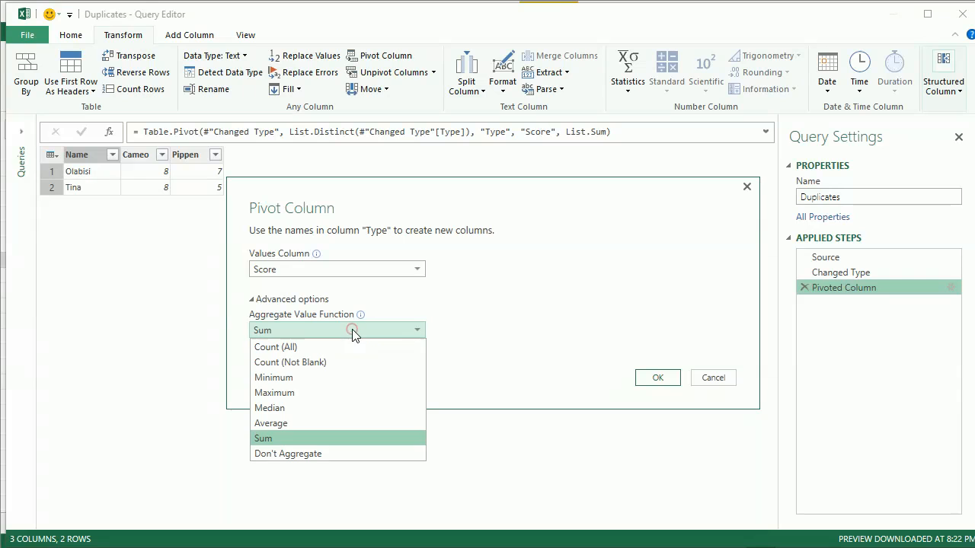
{"action": "left_click", "coordinate": [341, 378]}
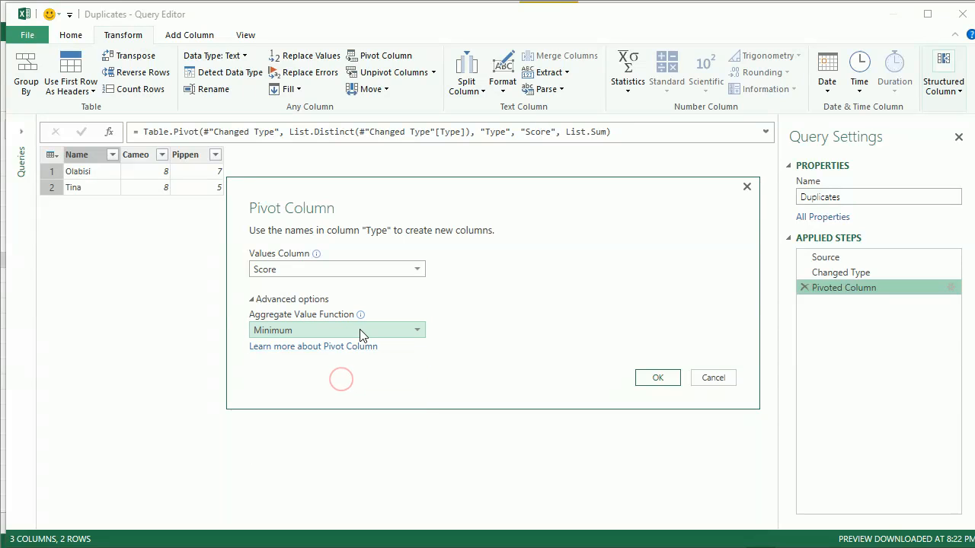
{"action": "left_click", "coordinate": [358, 330]}
{"action": "left_click", "coordinate": [358, 392]}
{"action": "left_click", "coordinate": [345, 330]}
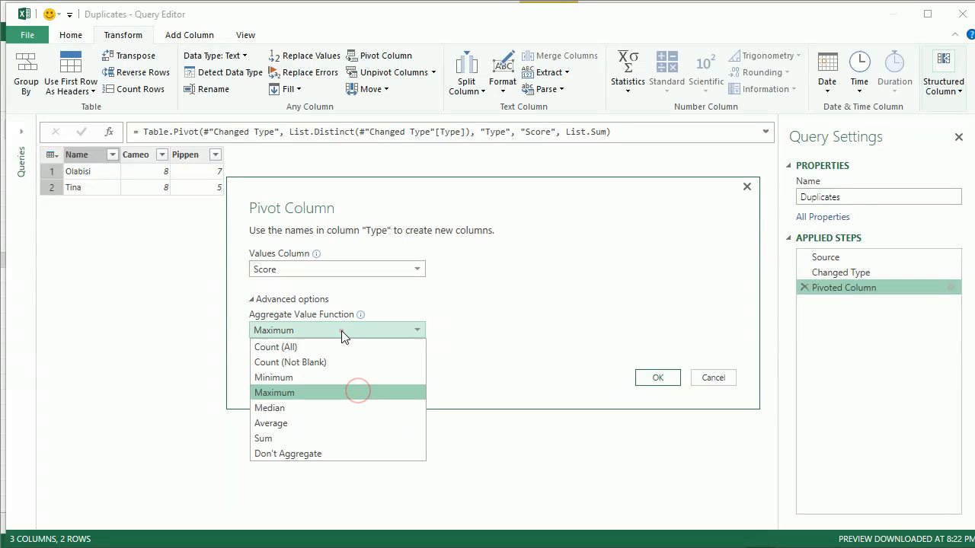
{"action": "left_click", "coordinate": [332, 417]}
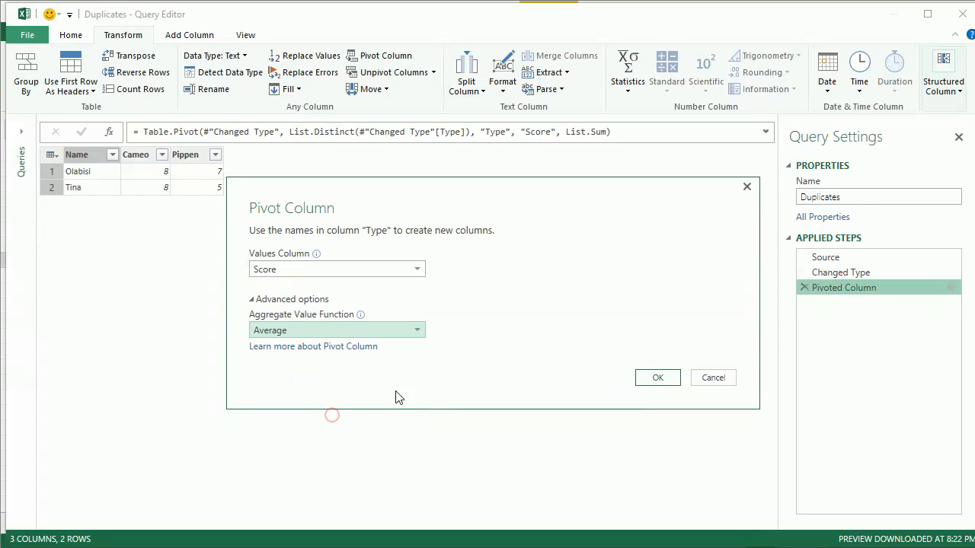
{"action": "left_click", "coordinate": [659, 379]}
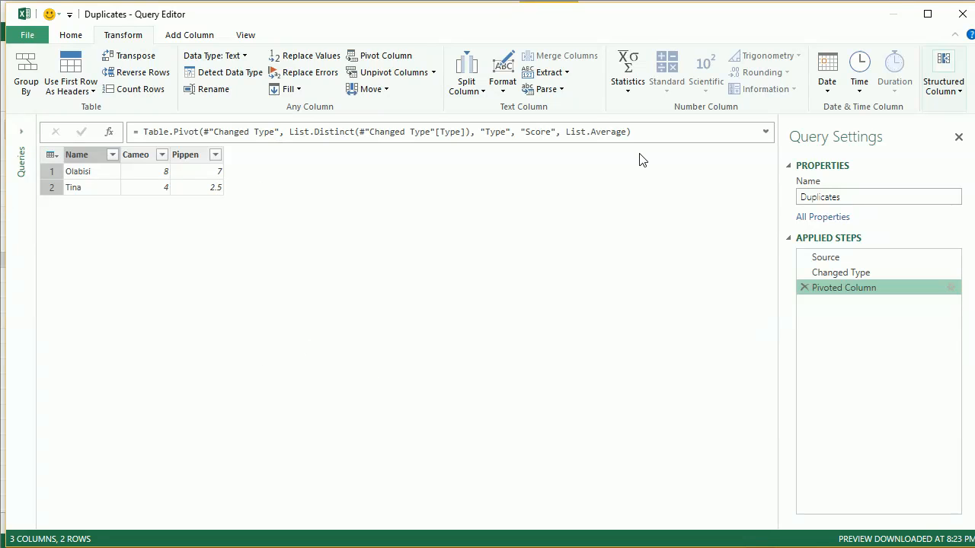
Set the aggregate value function of the Pivoted Column step to Don't Aggregate
{"action": "left_click", "coordinate": [950, 289]}
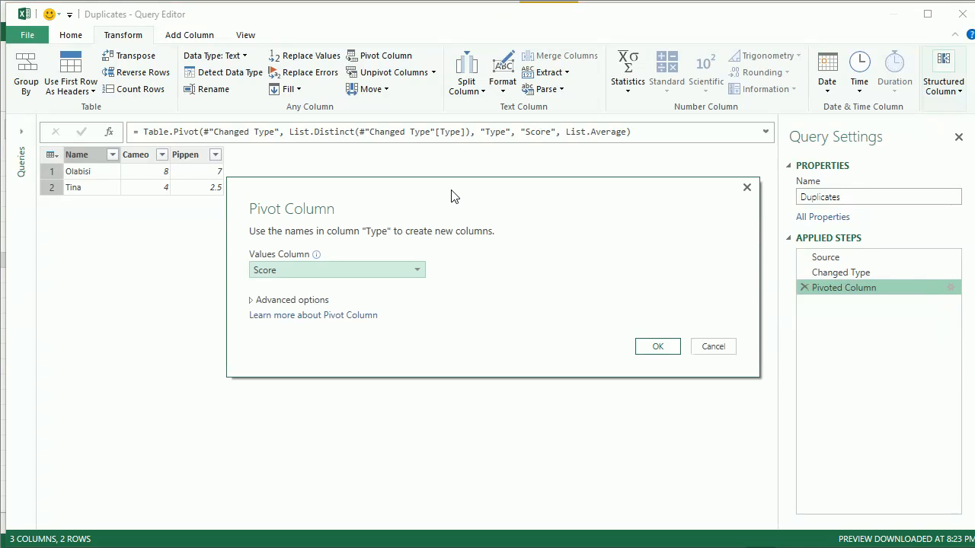
{"action": "left_click_drag", "start_coordinate": [451, 196], "coordinate": [485, 144]}
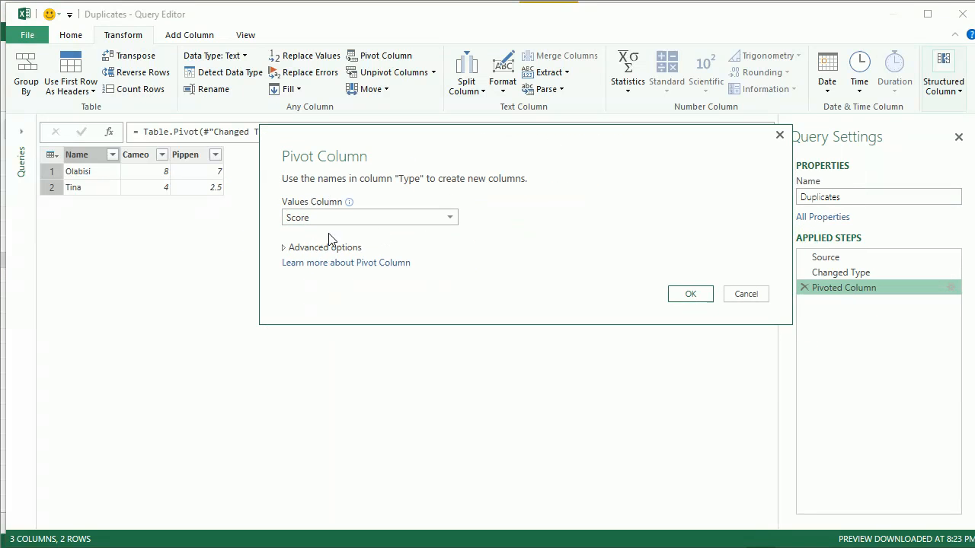
{"action": "left_click", "coordinate": [280, 248]}
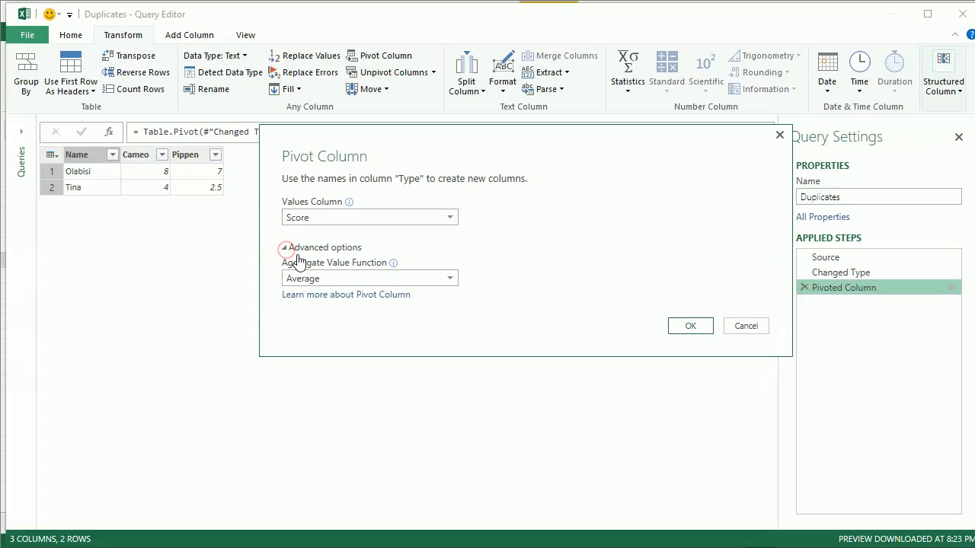
{"action": "left_click", "coordinate": [323, 279]}
{"action": "left_click", "coordinate": [371, 400]}
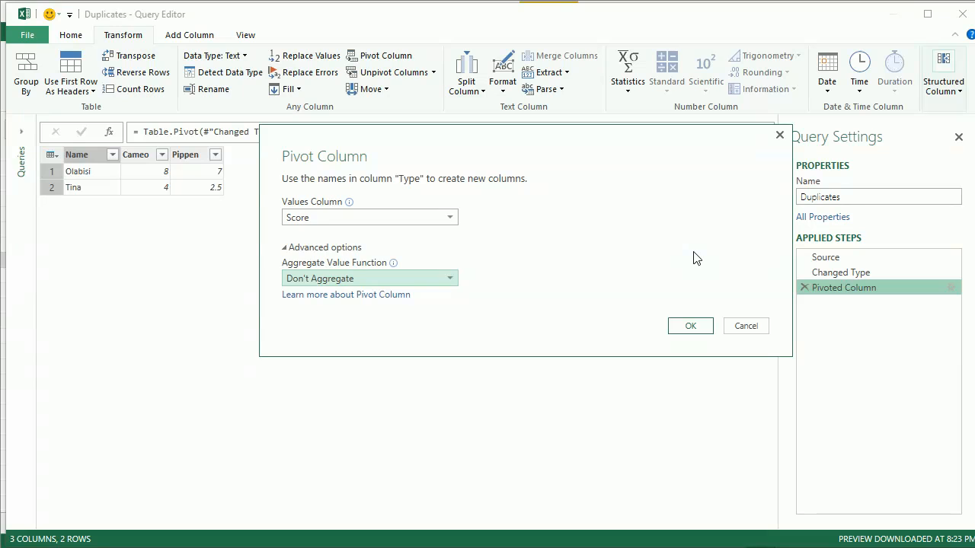
{"action": "left_click", "coordinate": [685, 333]}
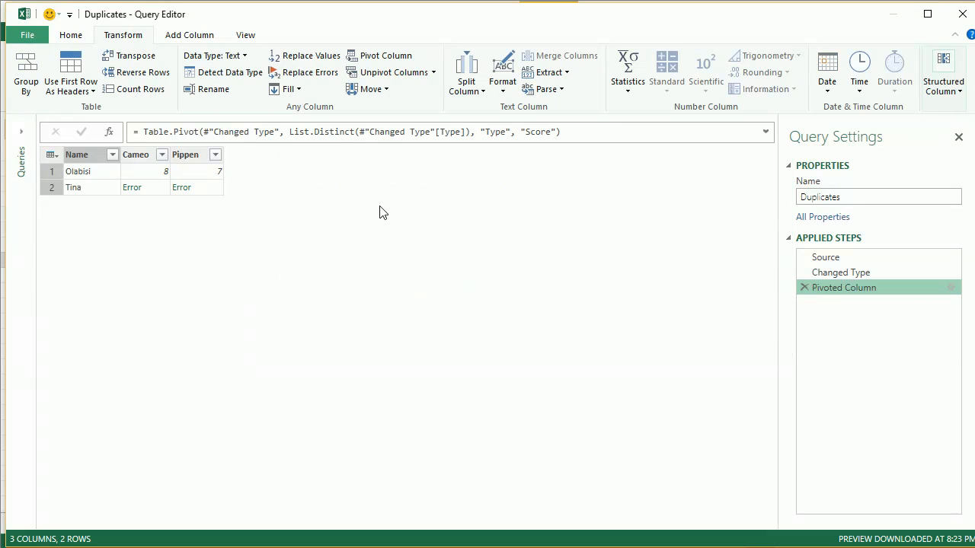
Inspect the error details of the Cameo and Pippen cells in the second row of the pivoted table
{"action": "left_click", "coordinate": [154, 191]}
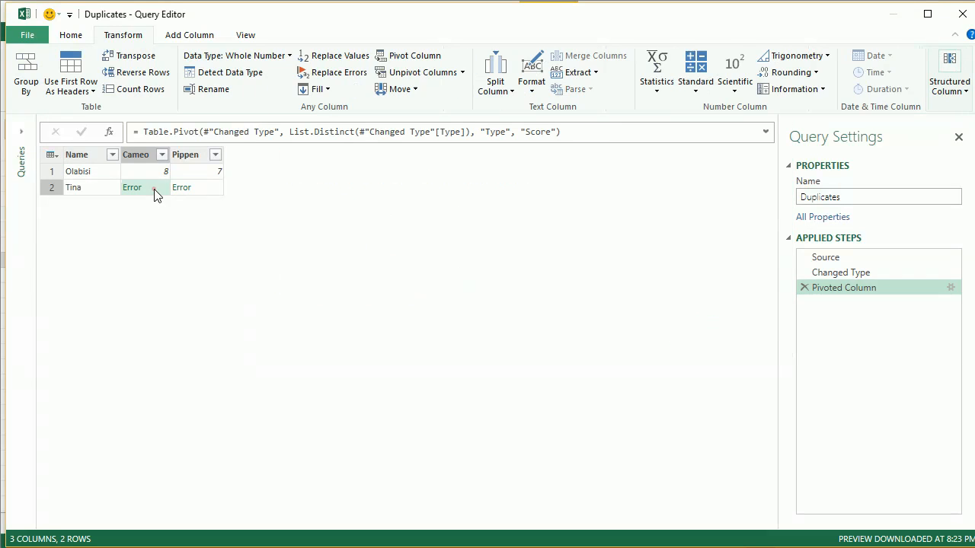
{"action": "left_click", "coordinate": [192, 190]}
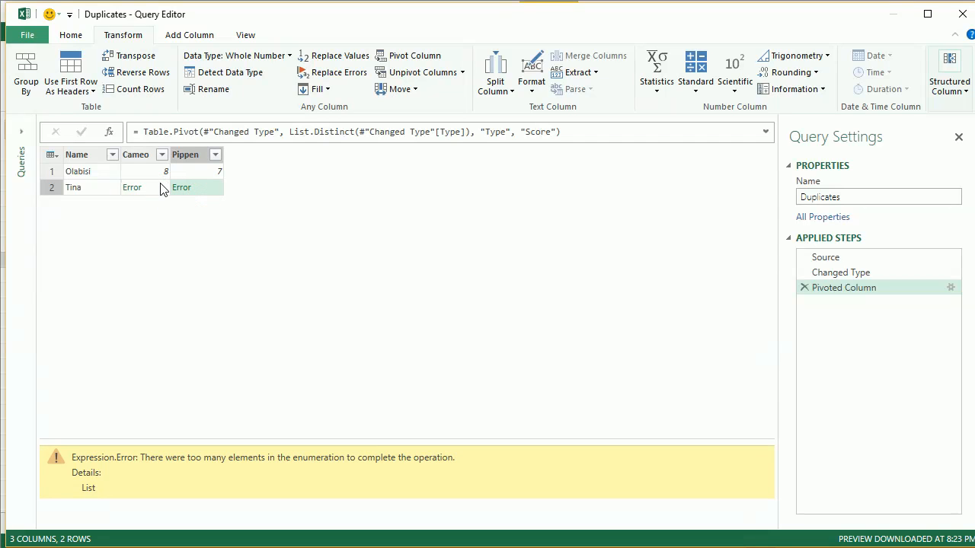
{"action": "left_click", "coordinate": [162, 188]}
{"action": "left_click", "coordinate": [202, 194]}
Change the aggregate value function of the Pivoted Column step back to Average, keeping Score as the values column
{"action": "left_click", "coordinate": [951, 287]}
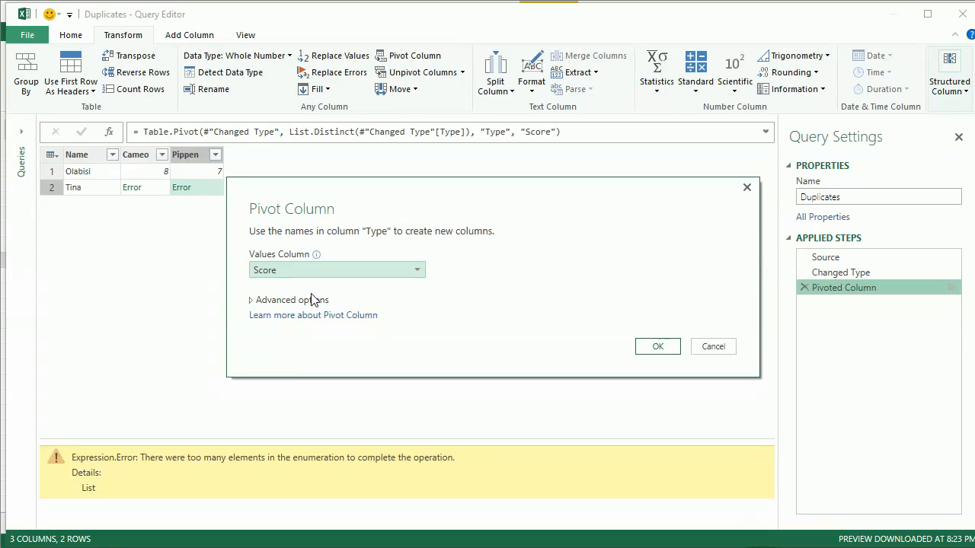
{"action": "left_click", "coordinate": [309, 303]}
{"action": "left_click", "coordinate": [314, 326]}
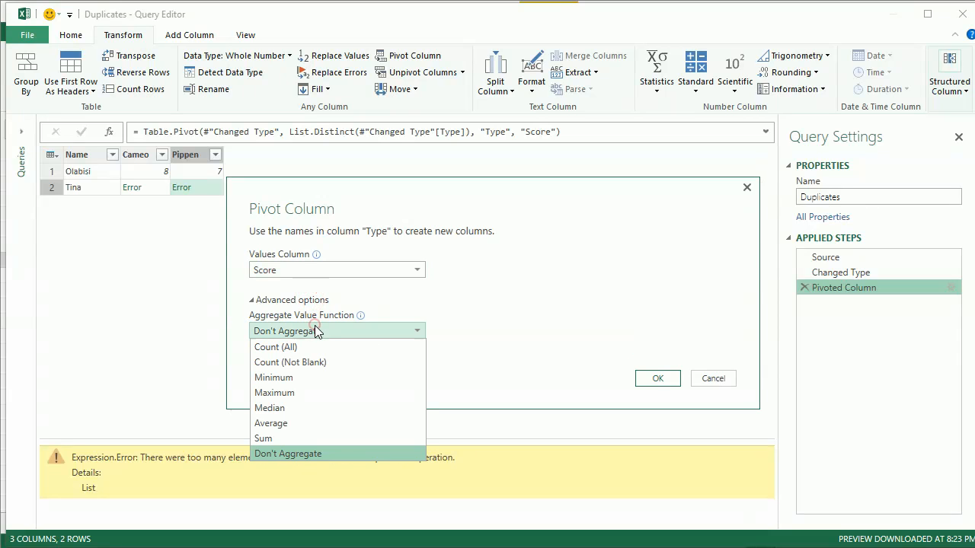
{"action": "left_click", "coordinate": [323, 421]}
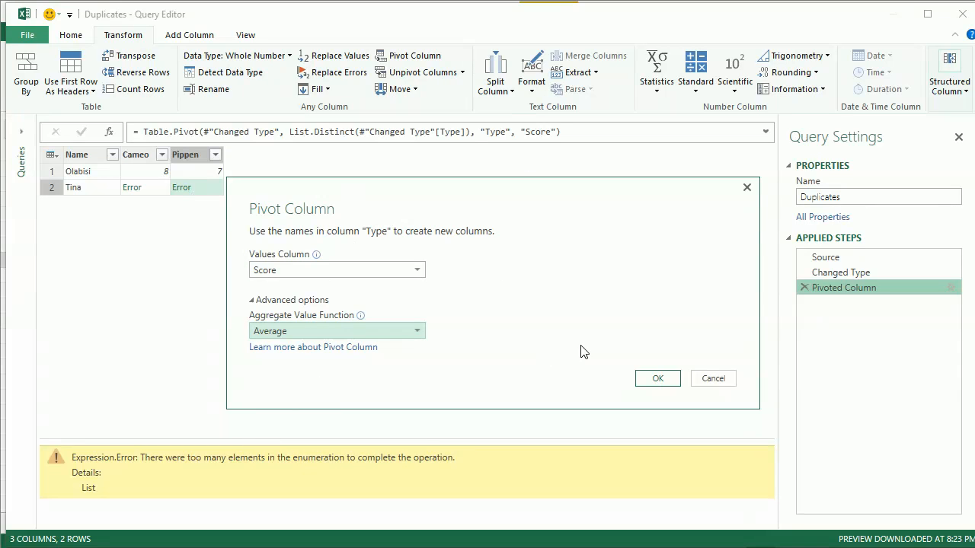
{"action": "left_click", "coordinate": [655, 378]}
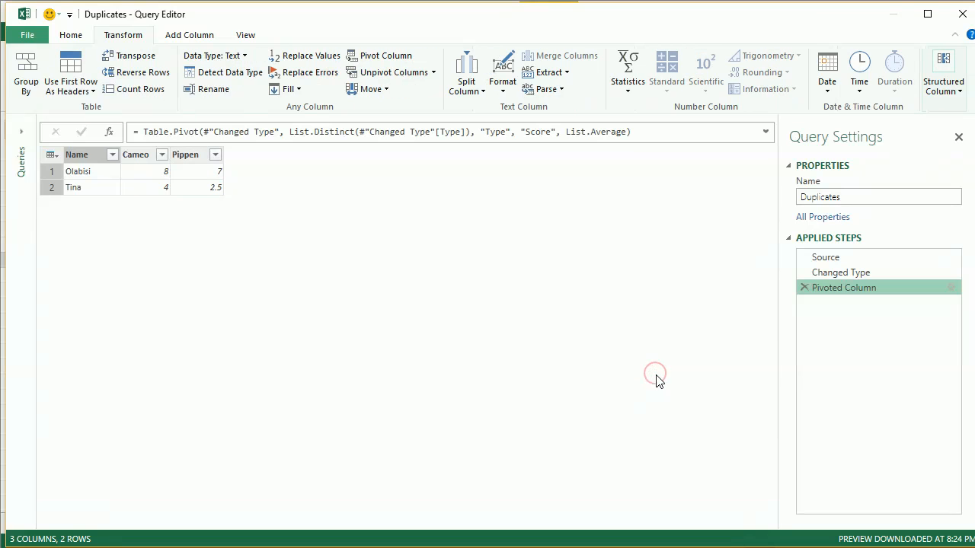